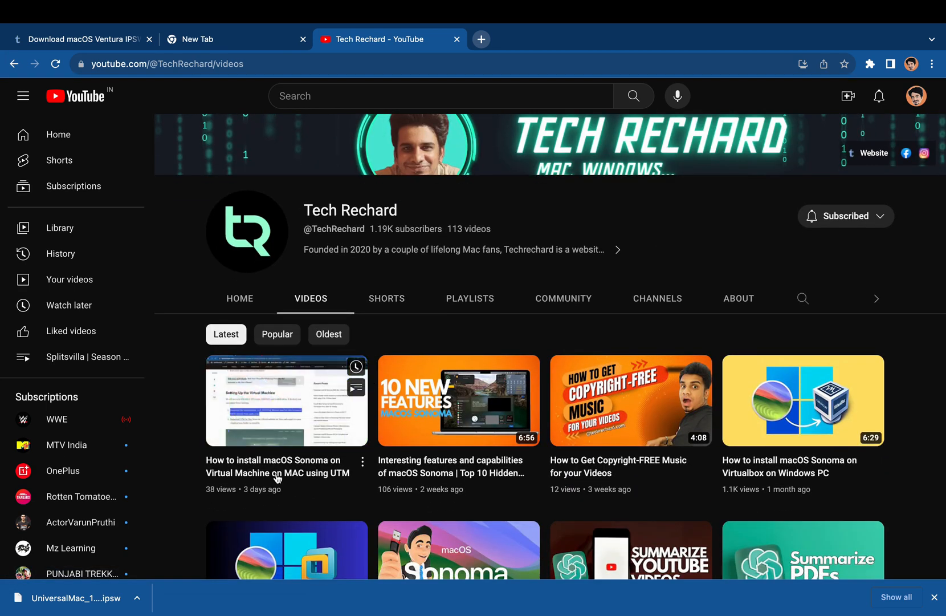
Open the channel's video on installing macOS Sonoma with UTM in a new tab, view it, and close that tab
right_click(288, 406)
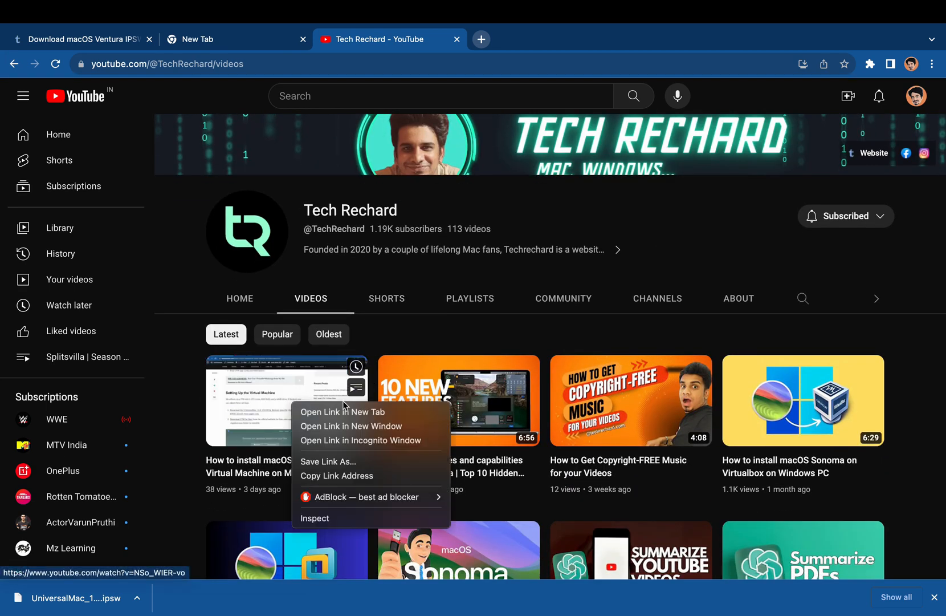
left_click(345, 411)
left_click(520, 39)
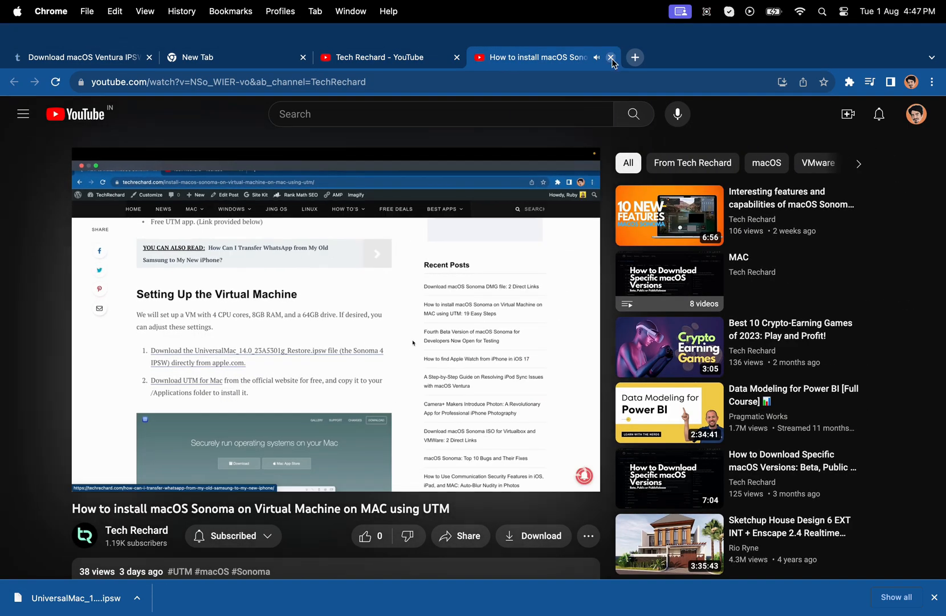
left_click(611, 57)
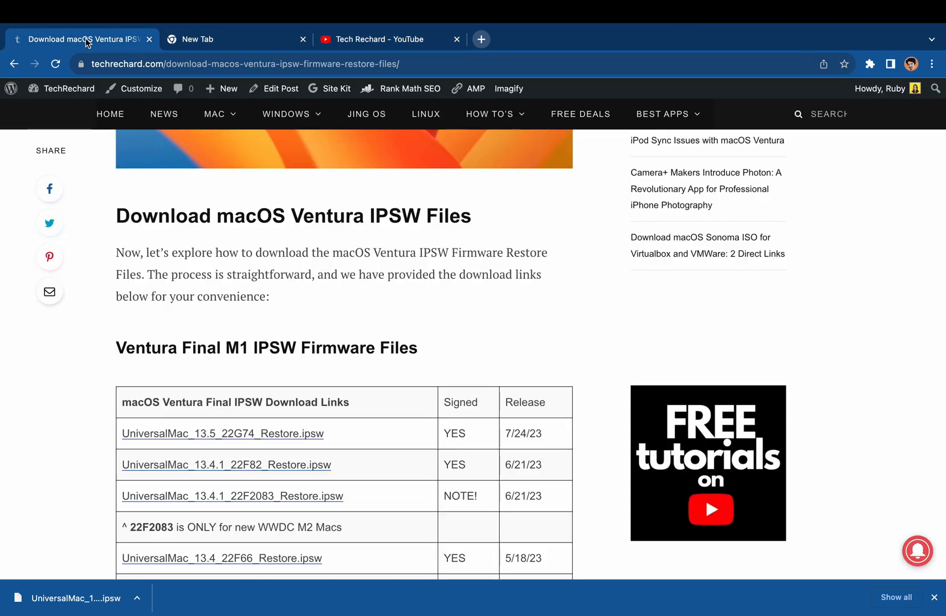
Review the Ventura Final M1 IPSW download links on the macOS Ventura IPSW article page
left_click(89, 43)
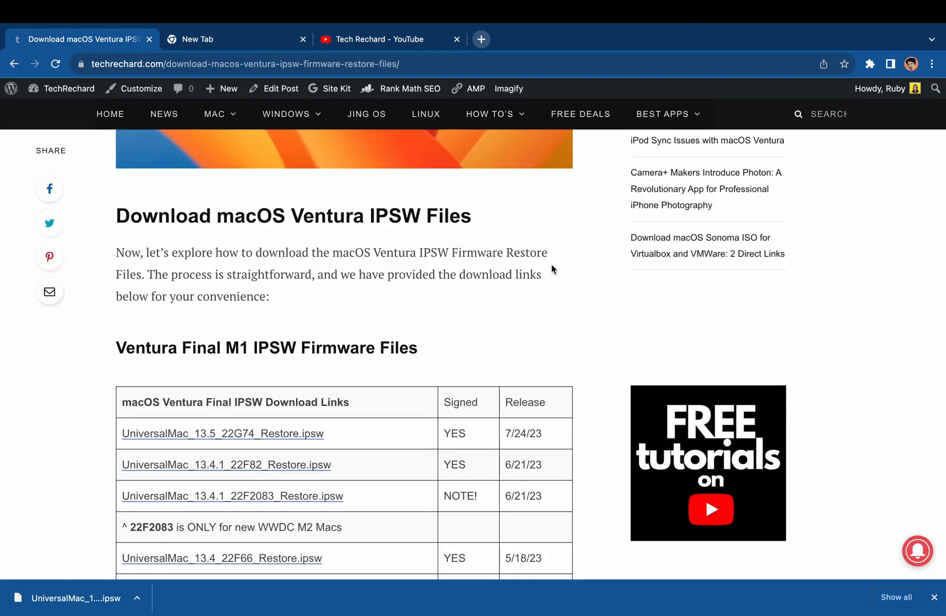
left_click_drag(115, 232, 501, 228)
left_click(510, 232)
scroll(432, 329, "down", 3)
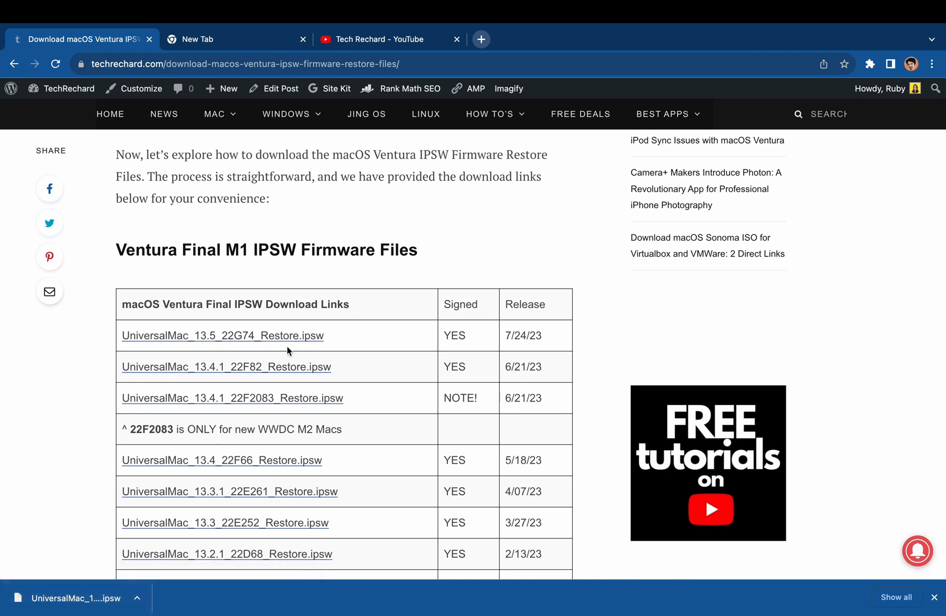
Search Google for "utm for mac" and download UTM.dmg from the official UTM site to the Desktop
left_click(241, 41)
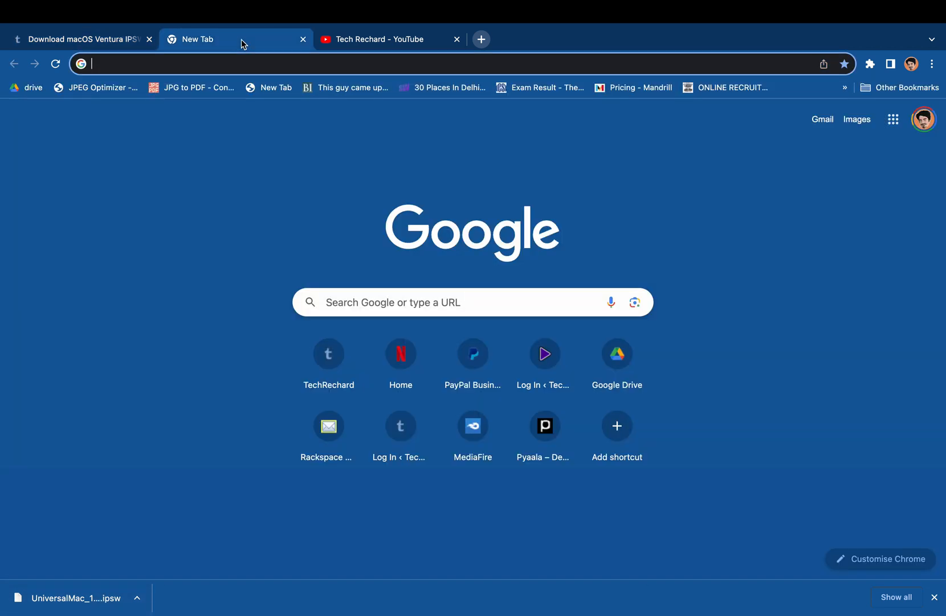
type("utm for mac")
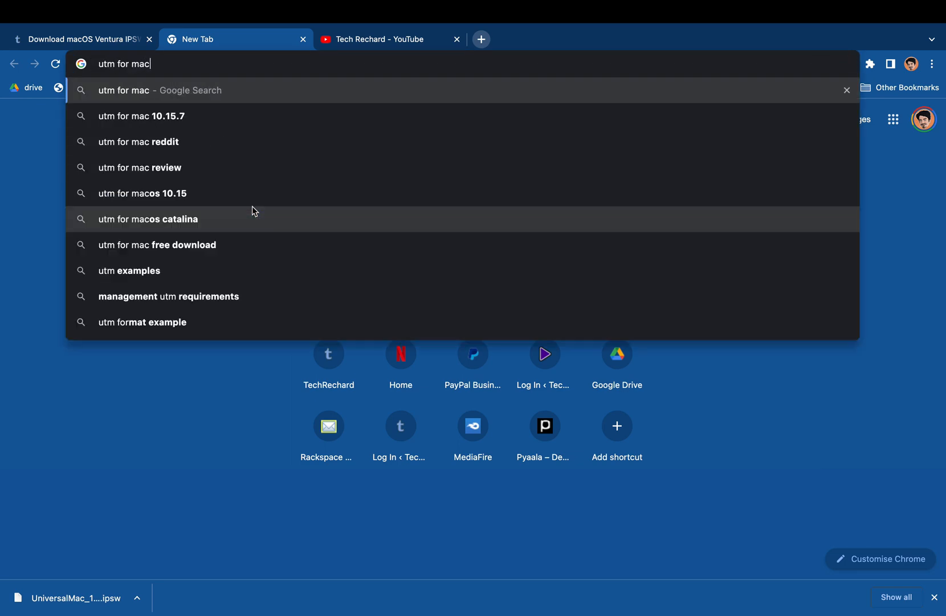
key("Return")
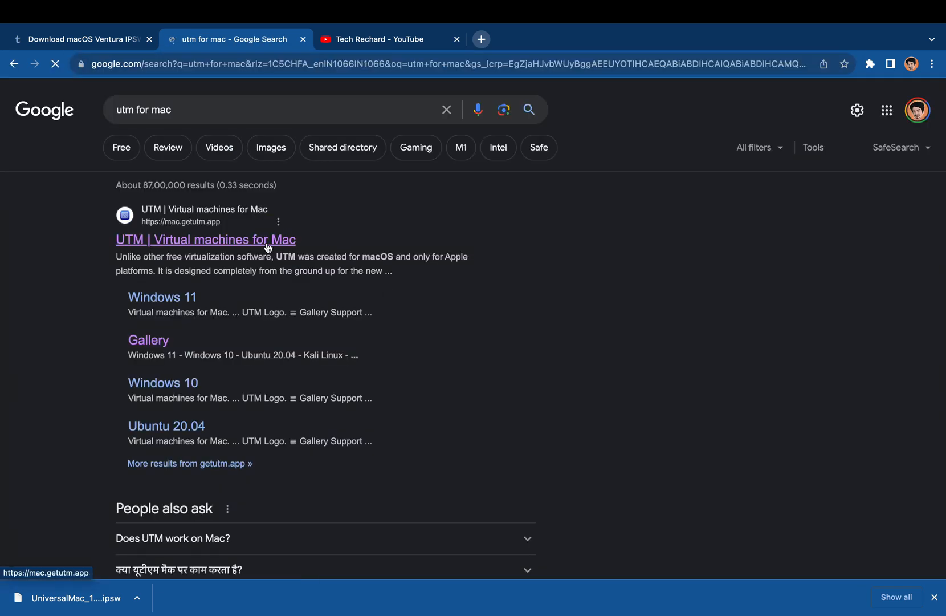
left_click(266, 242)
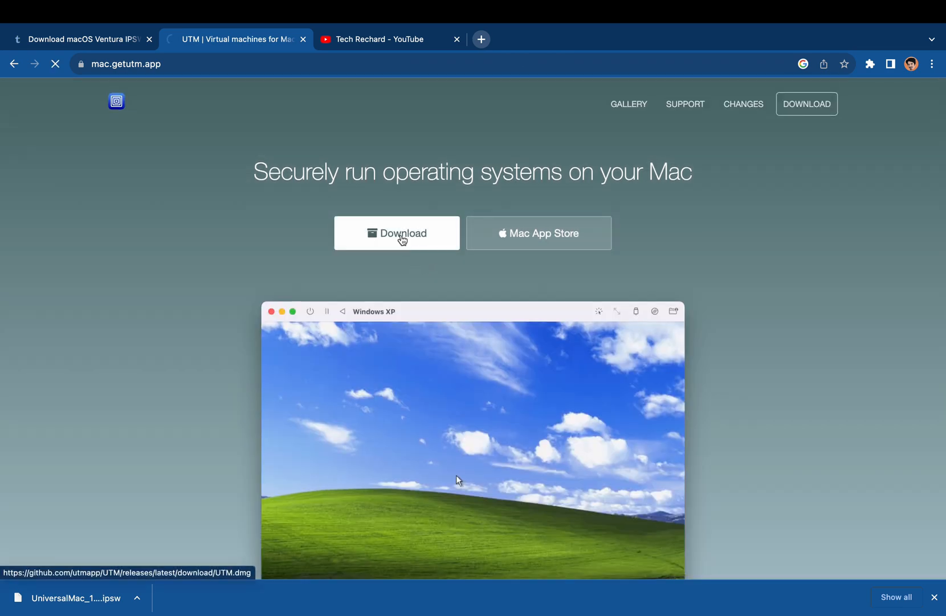
left_click(403, 240)
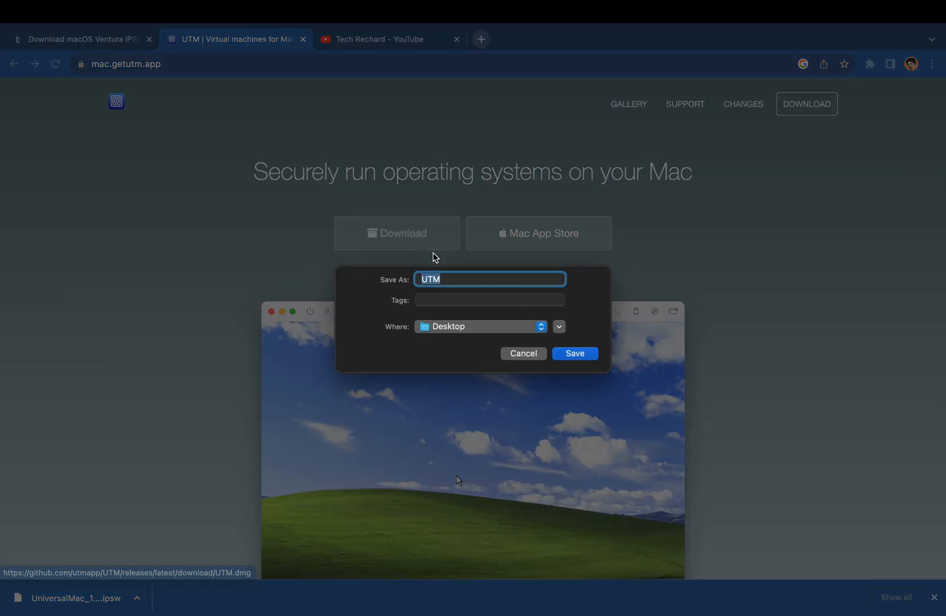
left_click(577, 354)
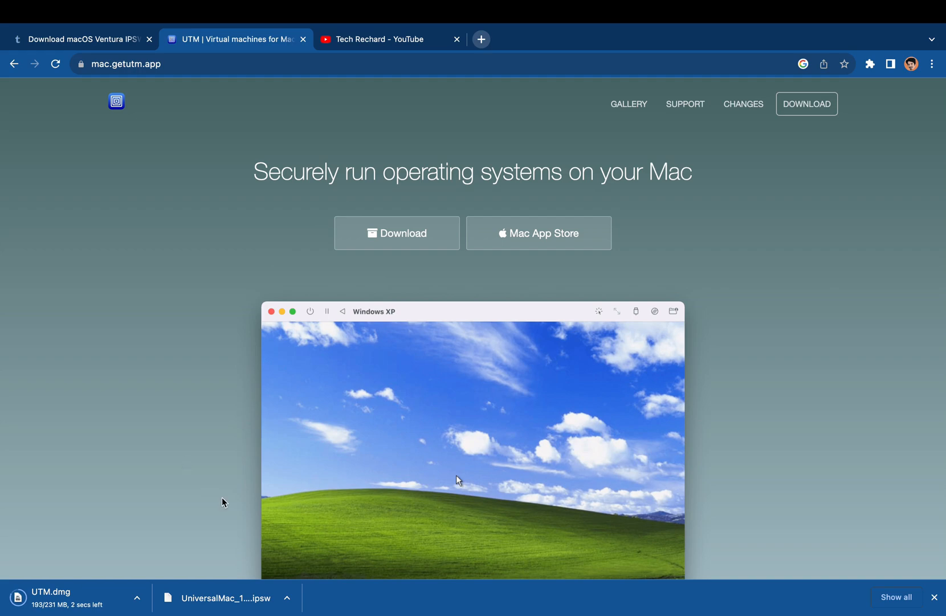
Switch to the Mac desktop, launch UTM, and reposition its window
key("ctrl+Left")
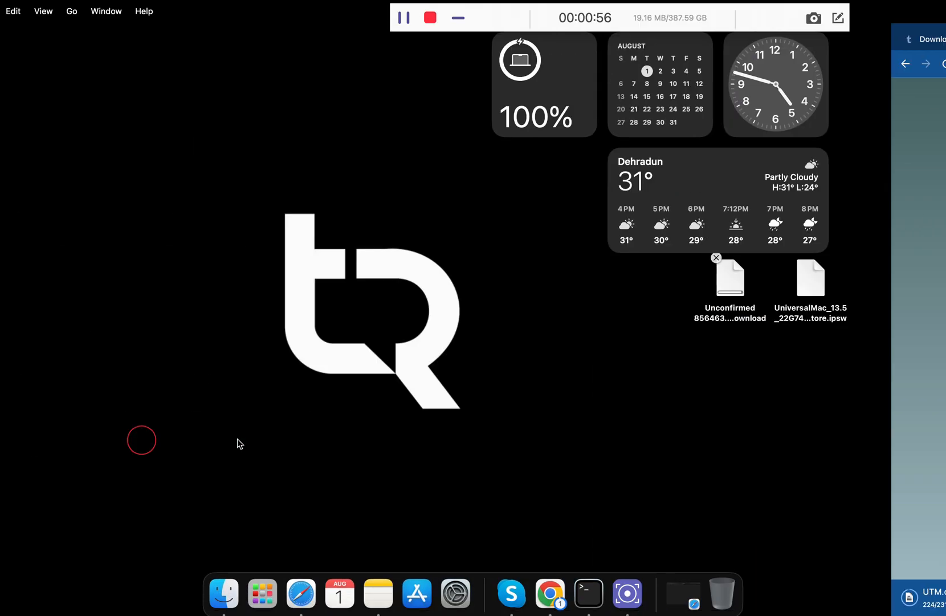
left_click(262, 588)
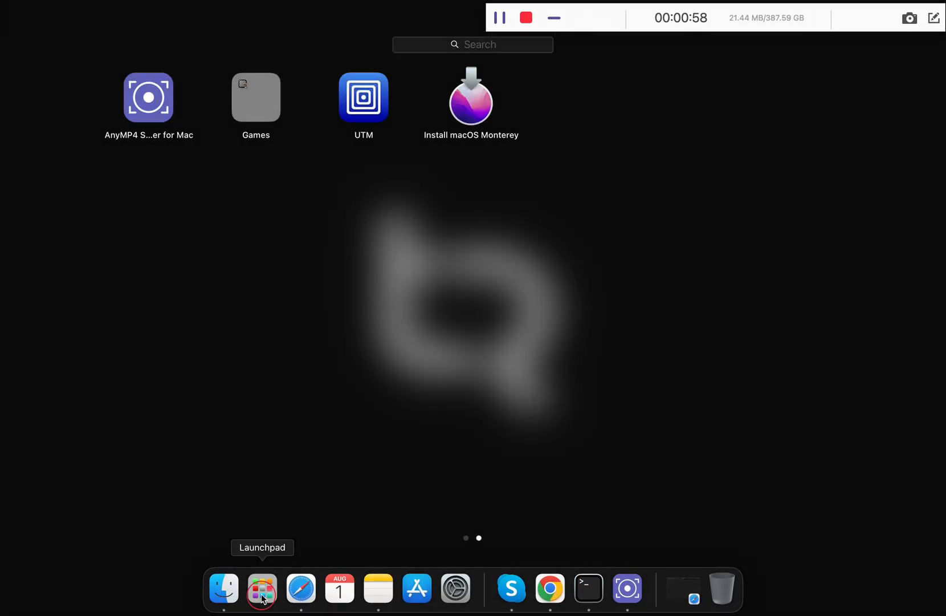
left_click(389, 113)
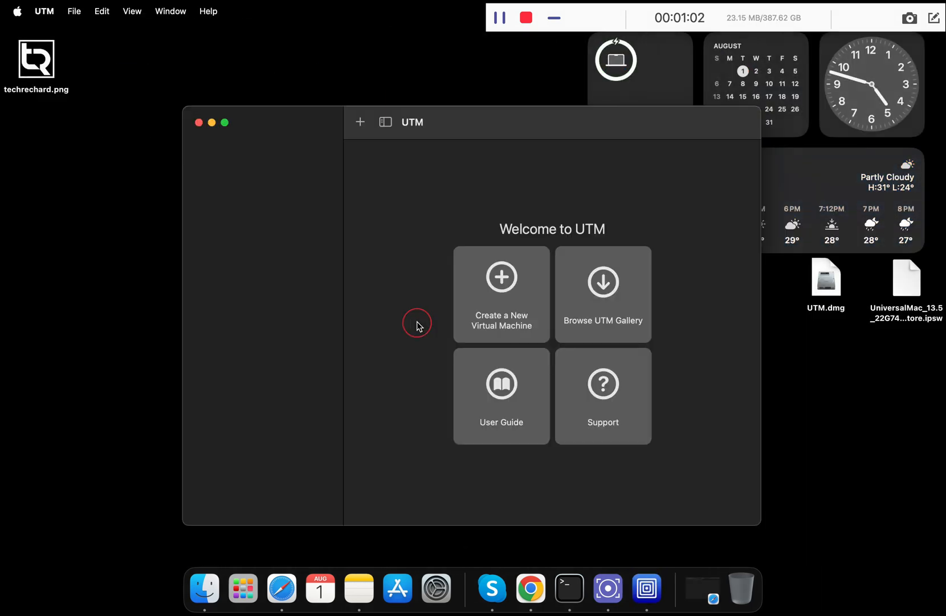
left_click_drag(474, 121, 451, 99)
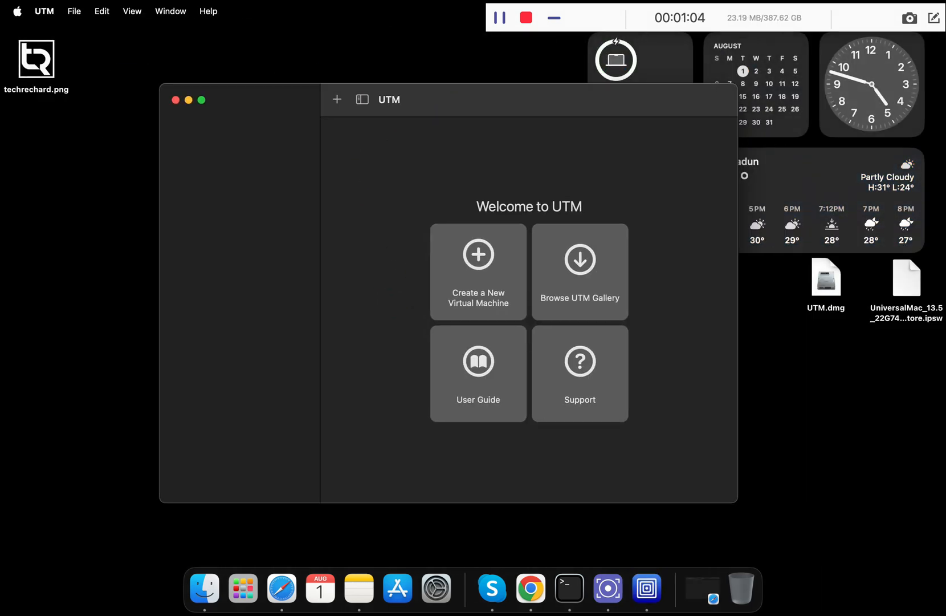
Start creating a new virtual machine with Virtualize and macOS 12+ as the operating system
left_click(479, 244)
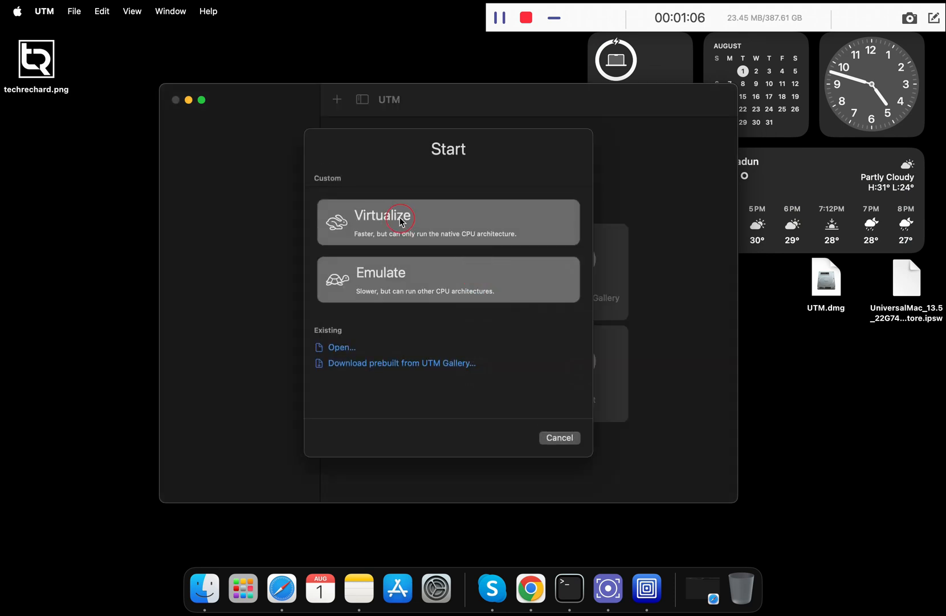
left_click(406, 231)
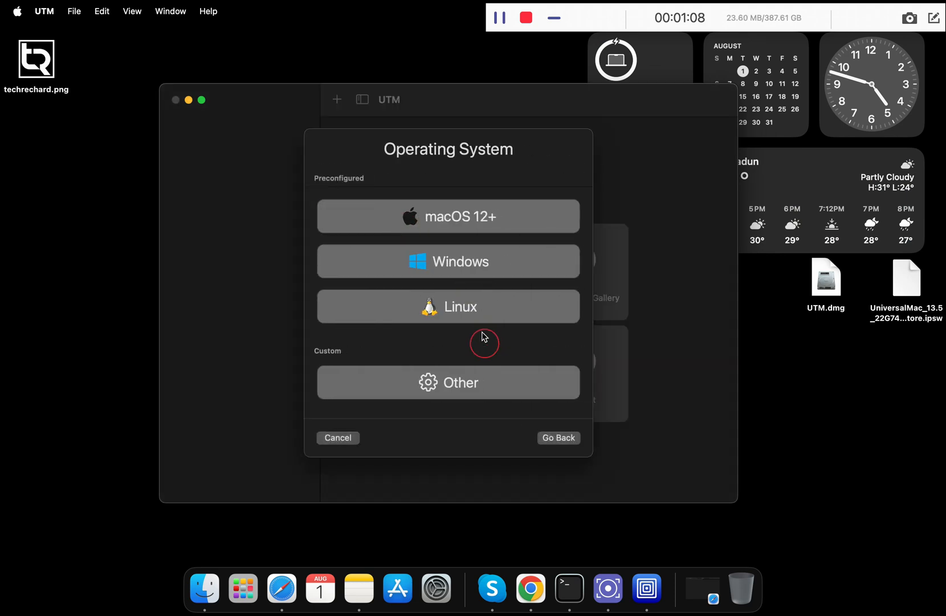
left_click(471, 211)
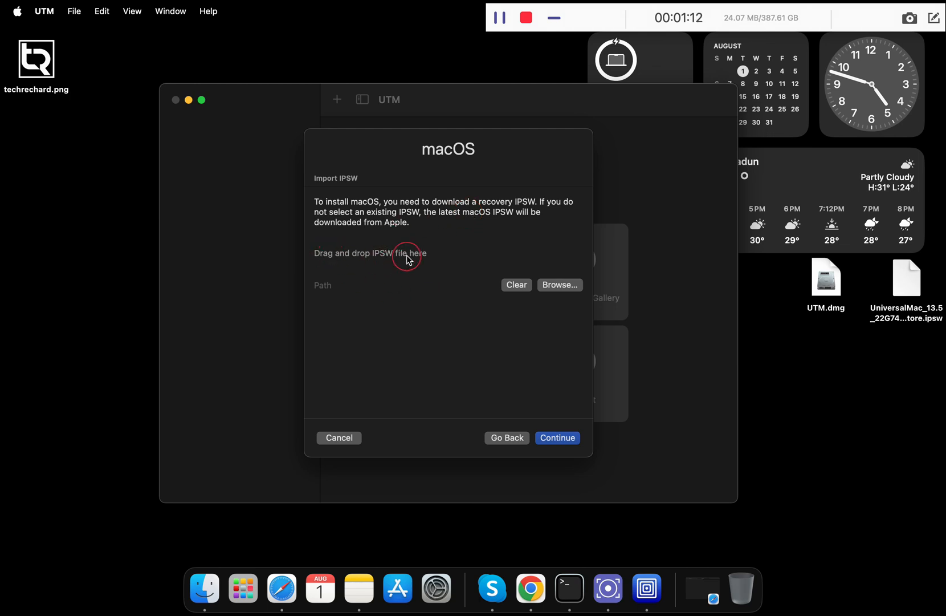
Import UniversalMac_13.5_22G74_Restore.ipsw from the Desktop as the recovery IPSW and proceed to the hardware settings
left_click(556, 286)
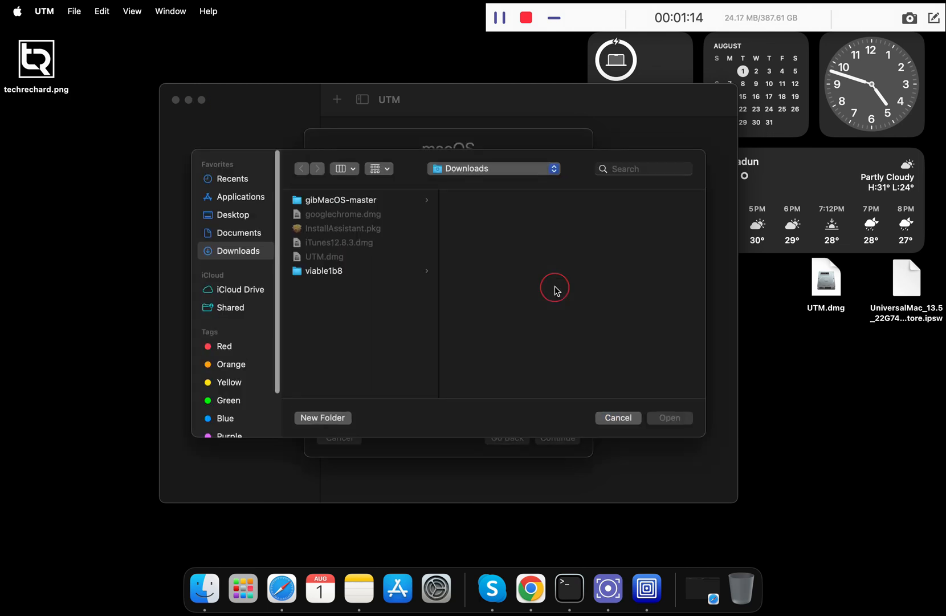
left_click(234, 213)
left_click(391, 220)
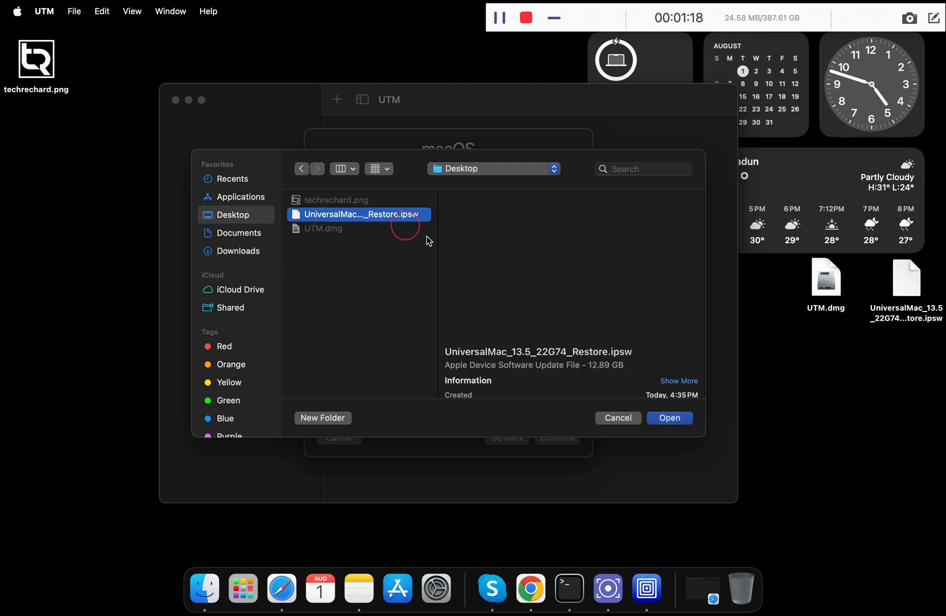
left_click(669, 422)
key("Return")
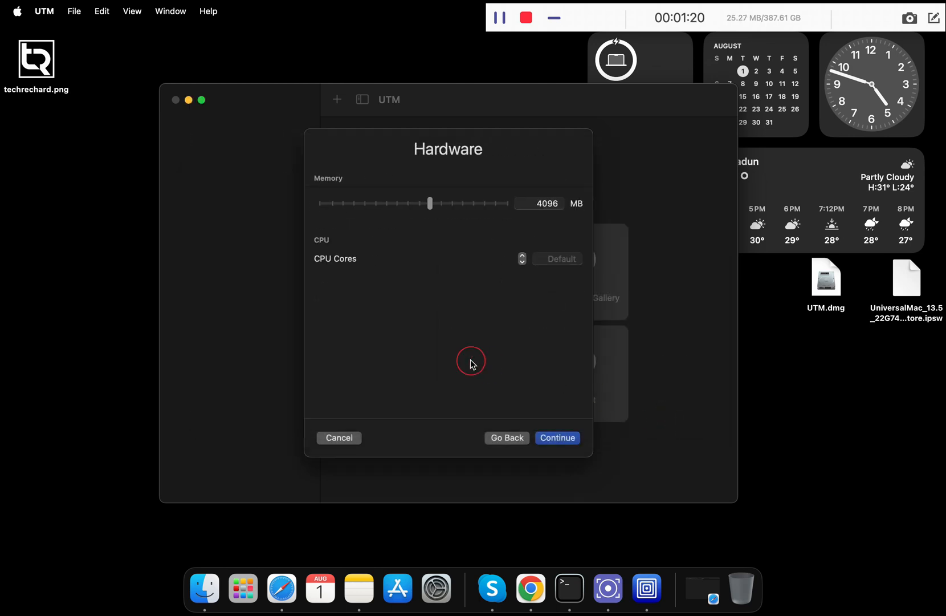
Allocate 8192 MB of memory and 4 CPU cores to the virtual machine
left_click_drag(430, 203, 440, 203)
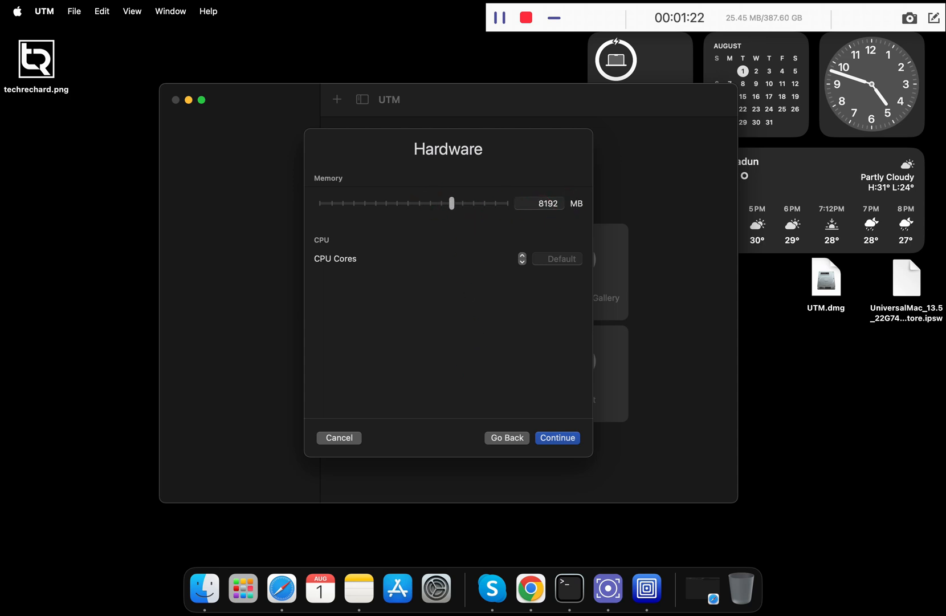
left_click(523, 255)
left_click(522, 256)
left_click(522, 255)
left_click(522, 256)
left_click(522, 255)
left_click(523, 262)
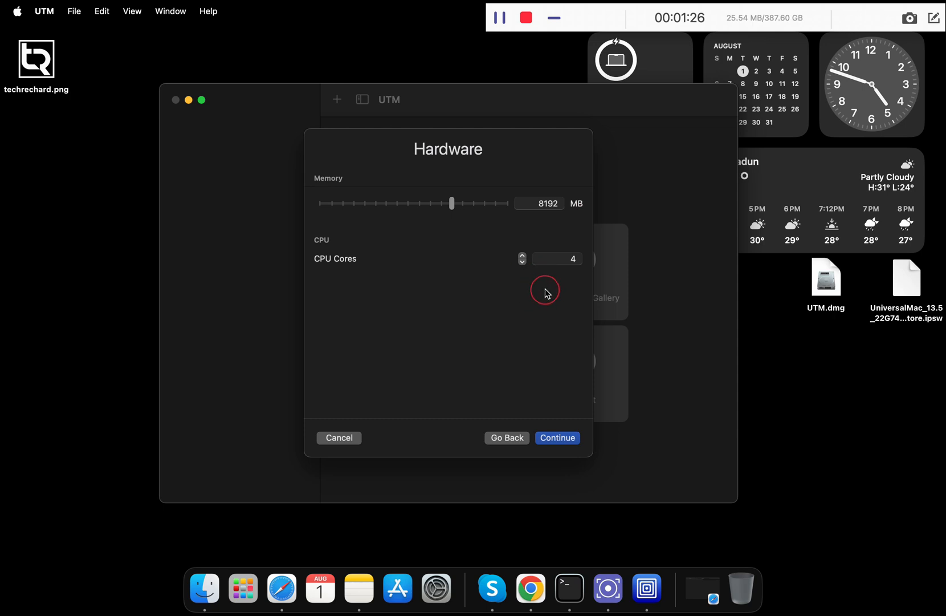
left_click(557, 437)
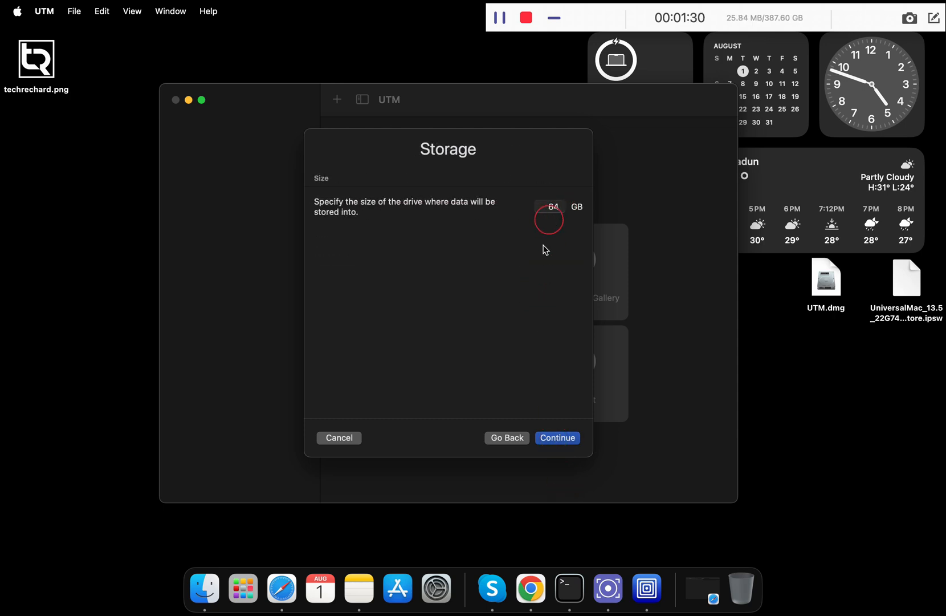
Accept the 64 GB drive size and save the virtual machine as "macOS Ventura by techrechard.com"
left_click(554, 439)
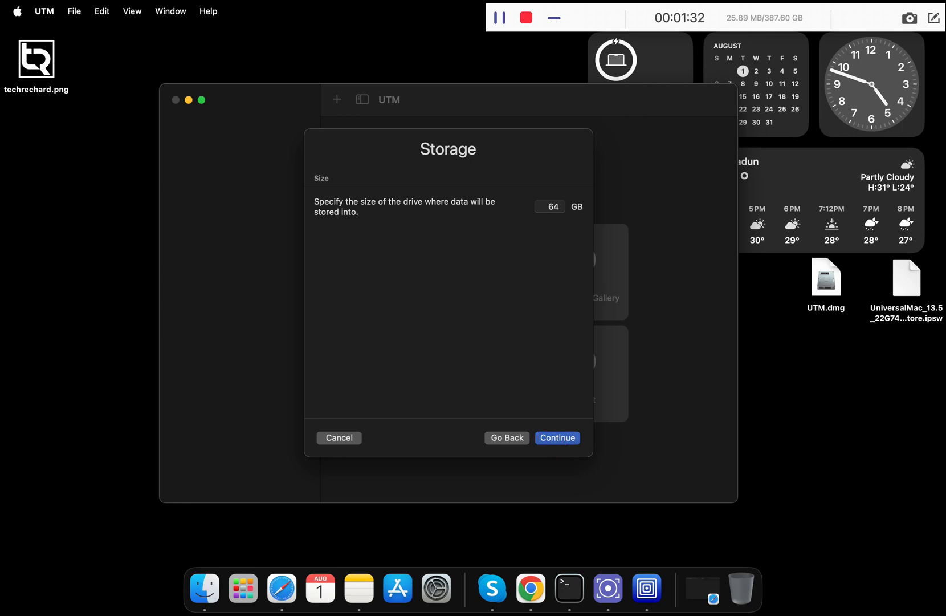
left_click(453, 176)
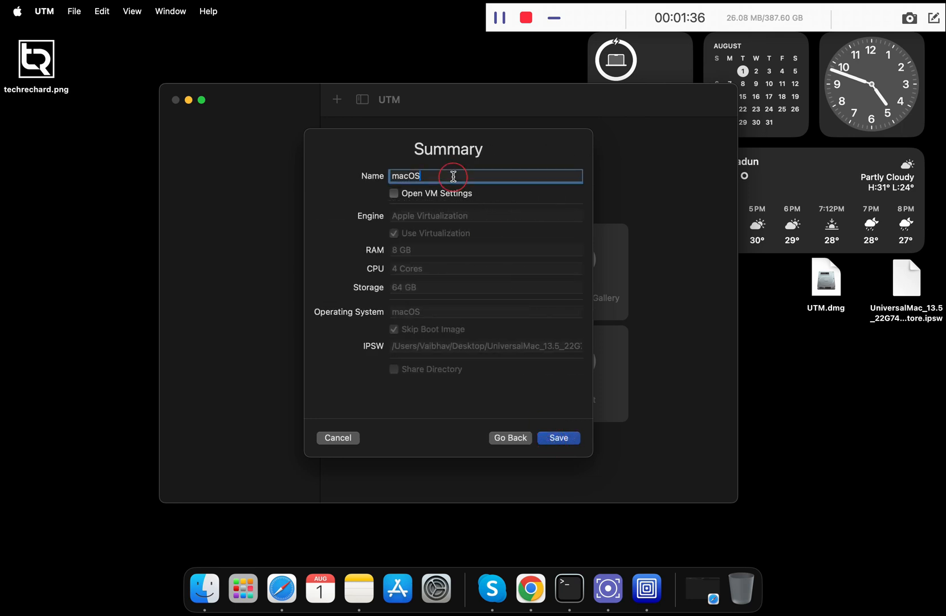
type("Ventura by techrechard.com")
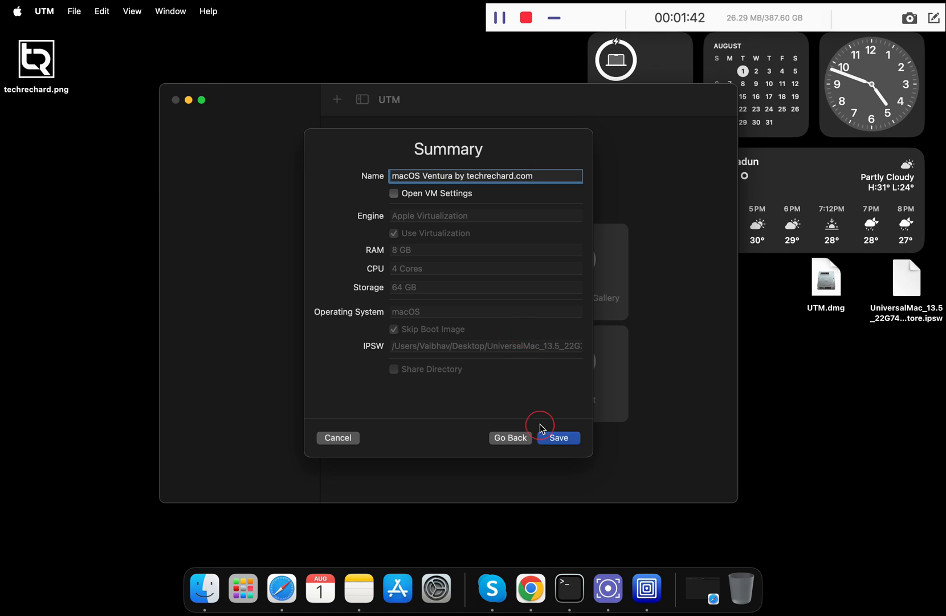
left_click(554, 440)
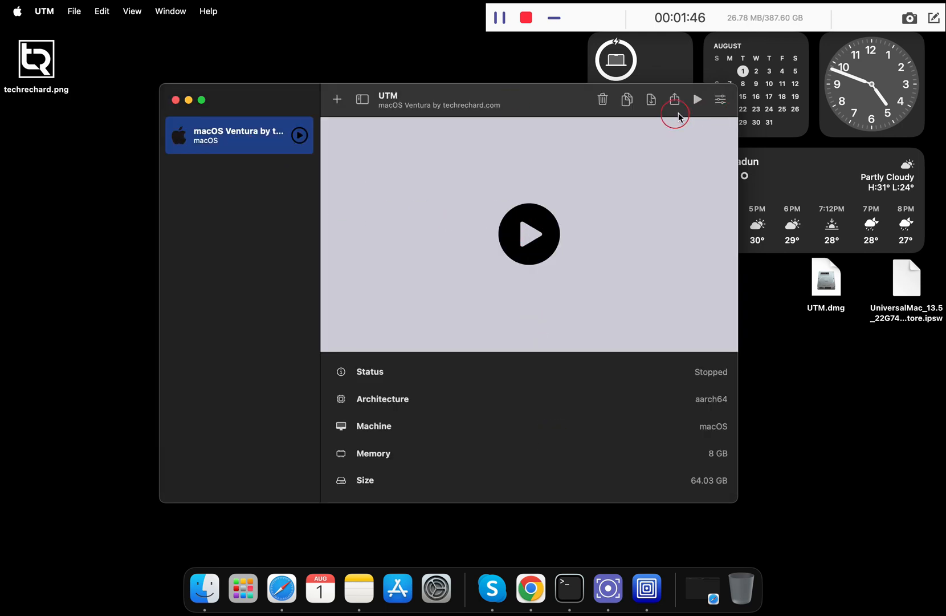
Run the new virtual machine and approve the macOS installation, dismissing the Finder alert and its Mac VM window
left_click(528, 239)
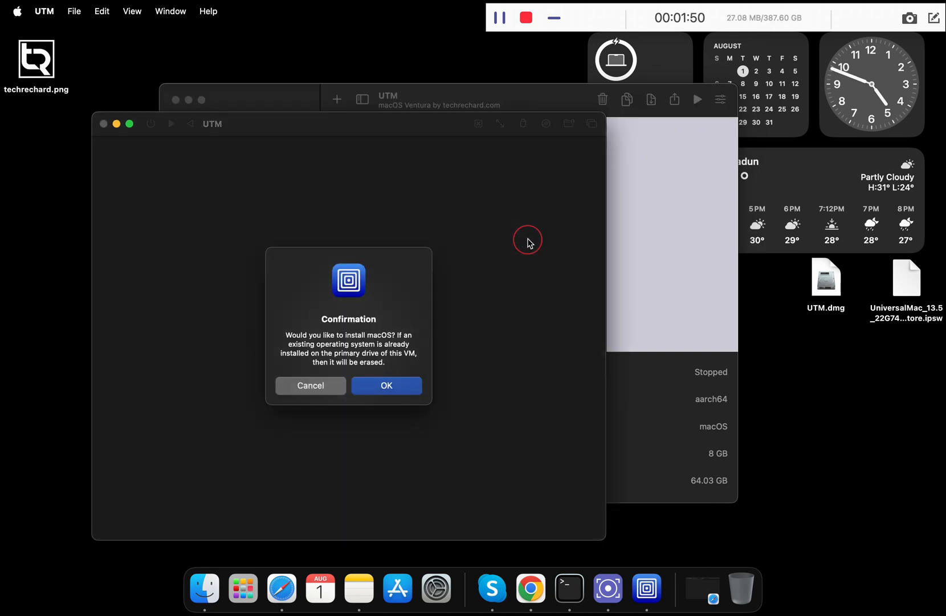
left_click(393, 393)
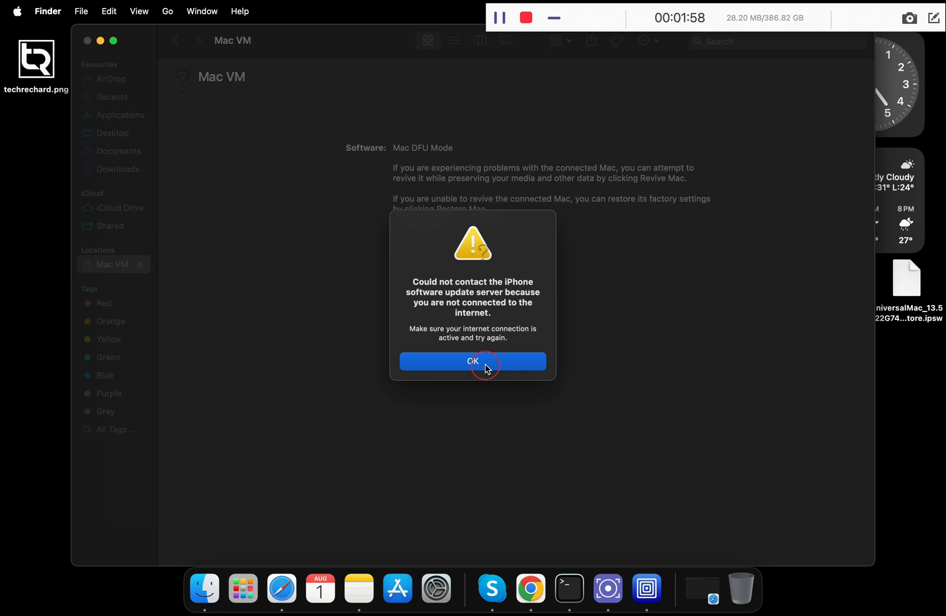
left_click(485, 362)
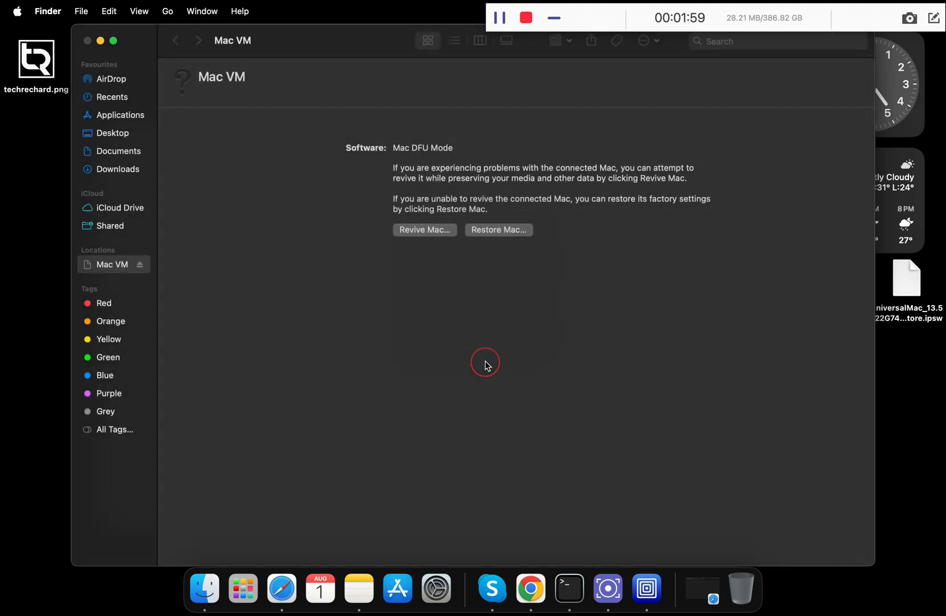
left_click(86, 40)
left_click_drag(376, 126, 486, 121)
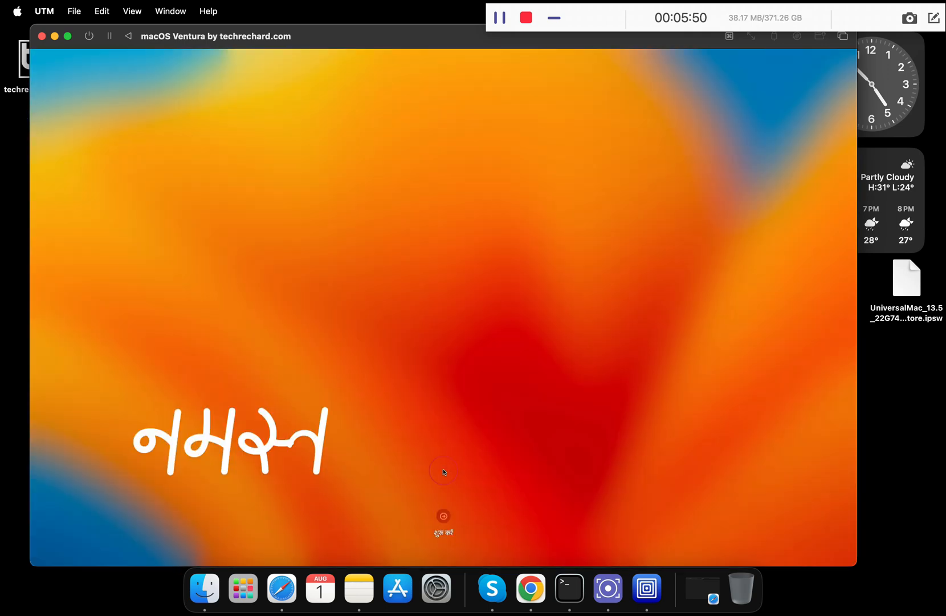
Begin the macOS Ventura setup in the virtual machine with English (India) as the language
left_click(444, 466)
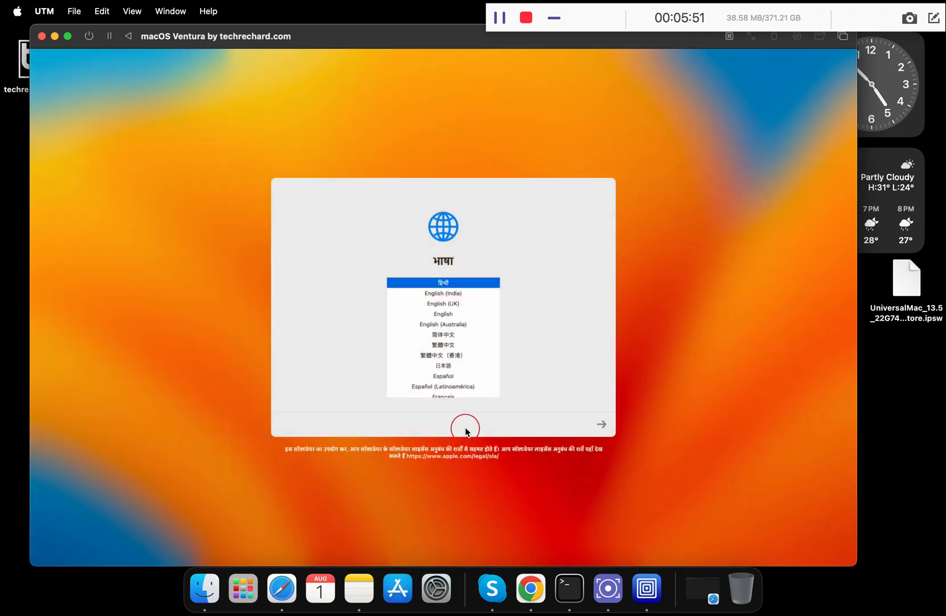
left_click(447, 295)
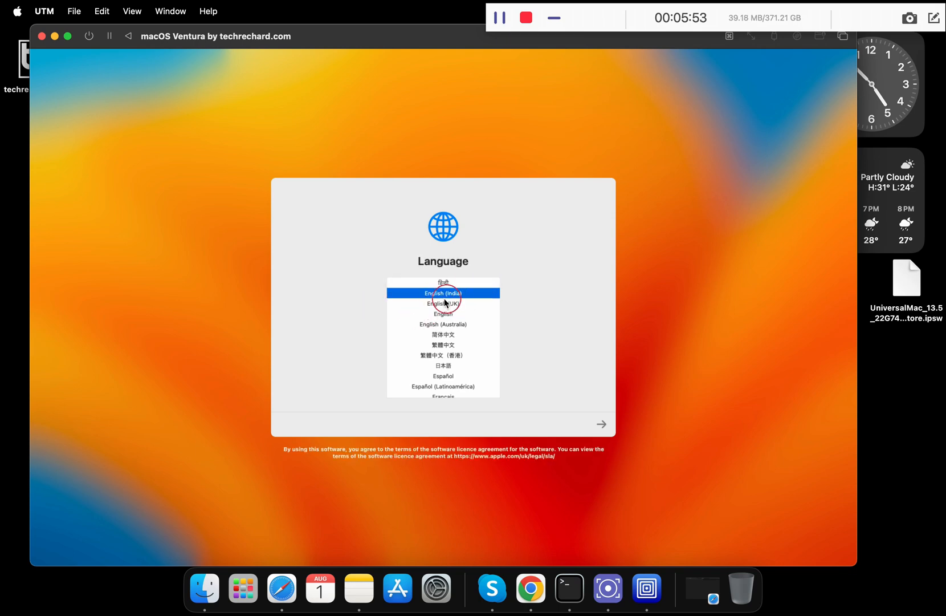
left_click(602, 425)
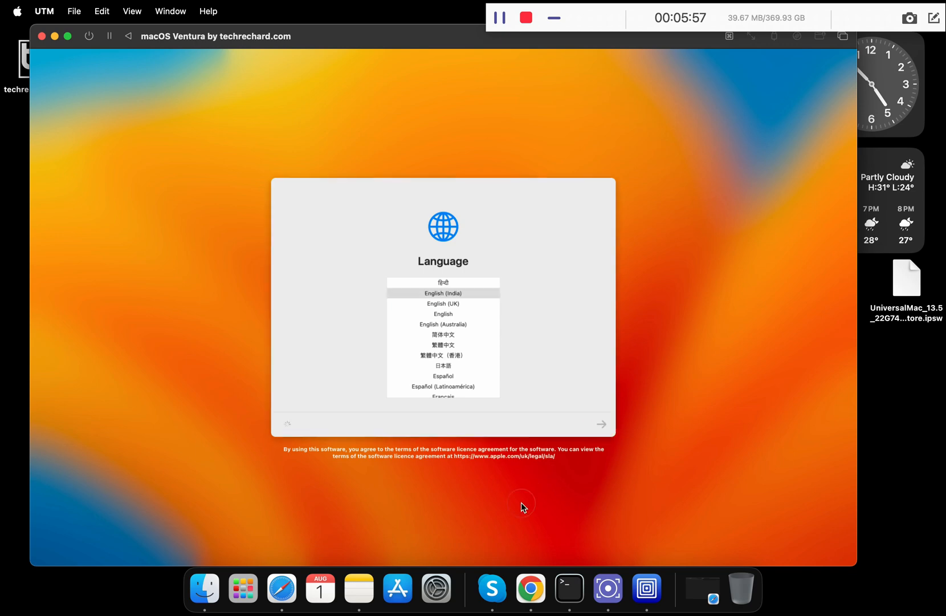
Confirm the setup language, keep India as the region, and accept the default regional options
left_click(601, 429)
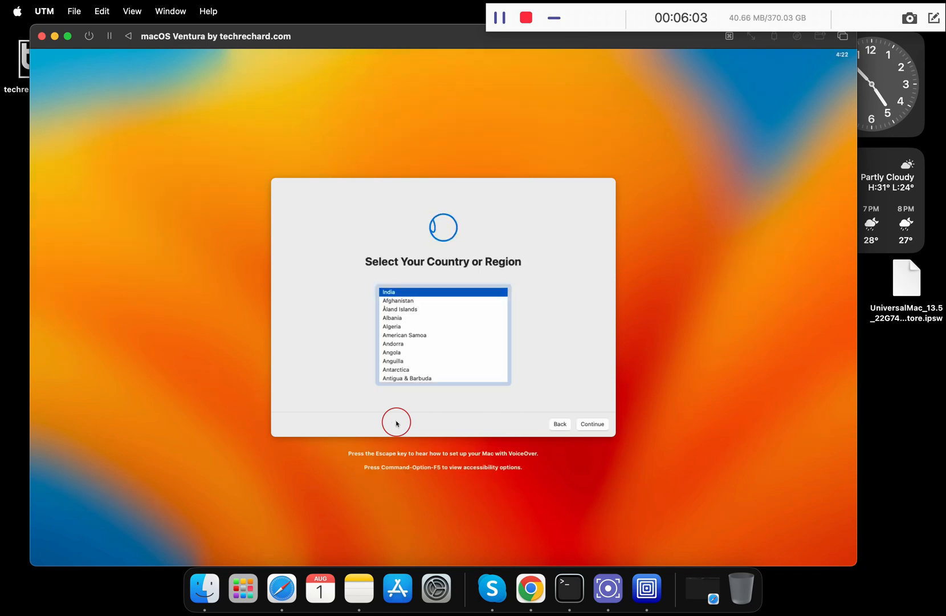
left_click(601, 426)
left_click(590, 424)
left_click(593, 423)
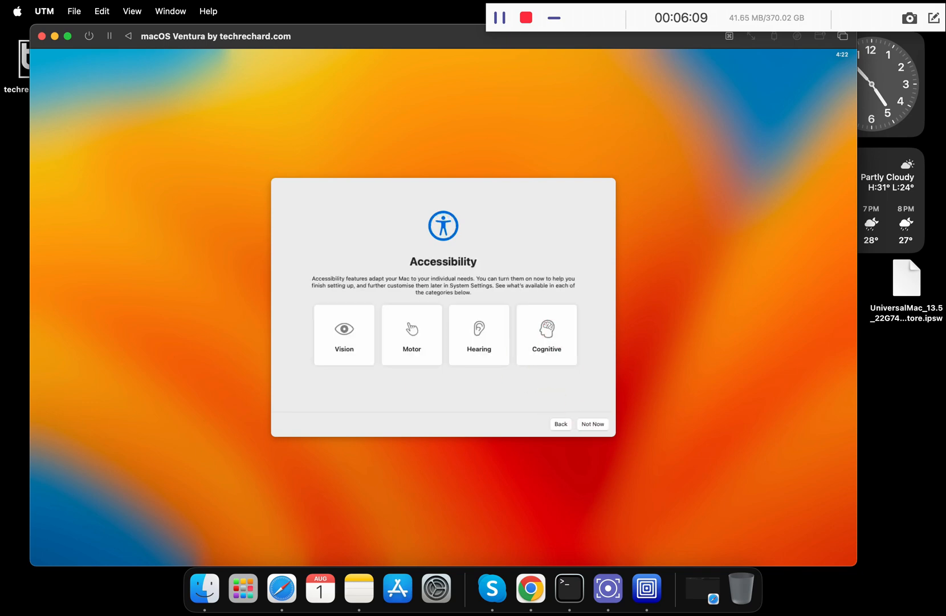
Skip the optional accessibility, Migration Assistant and Apple ID setup, confirming that no Apple ID is wanted
left_click(591, 424)
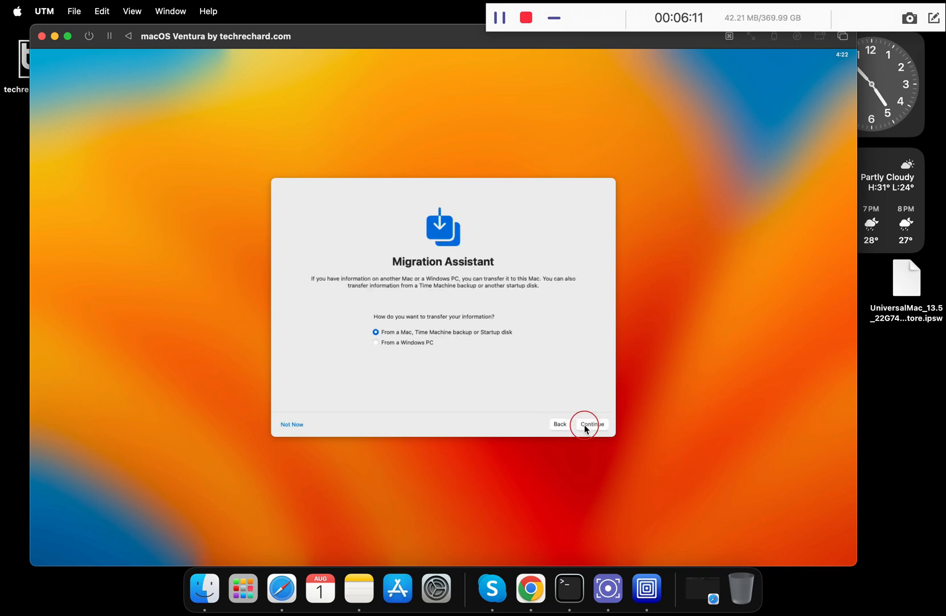
left_click(293, 425)
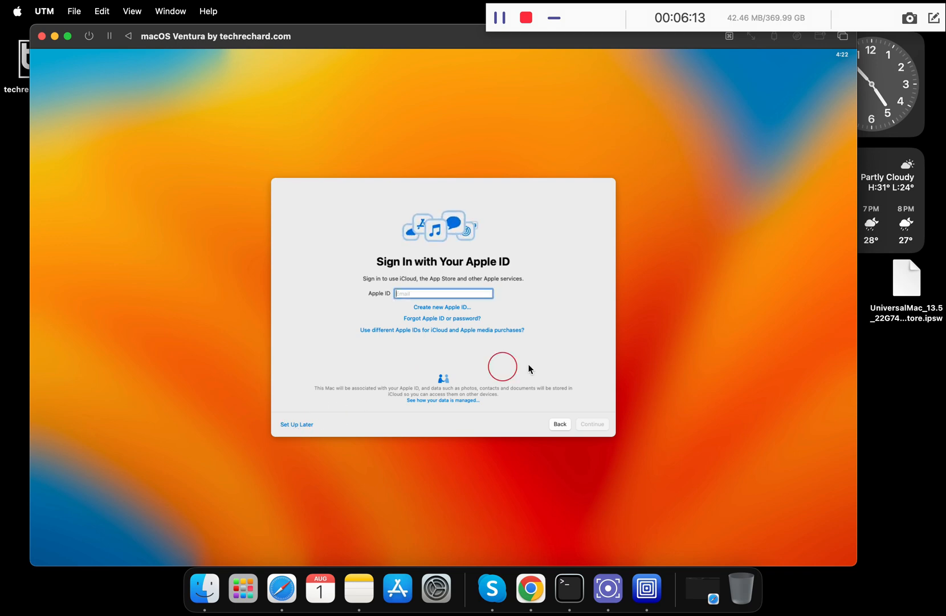
left_click(296, 425)
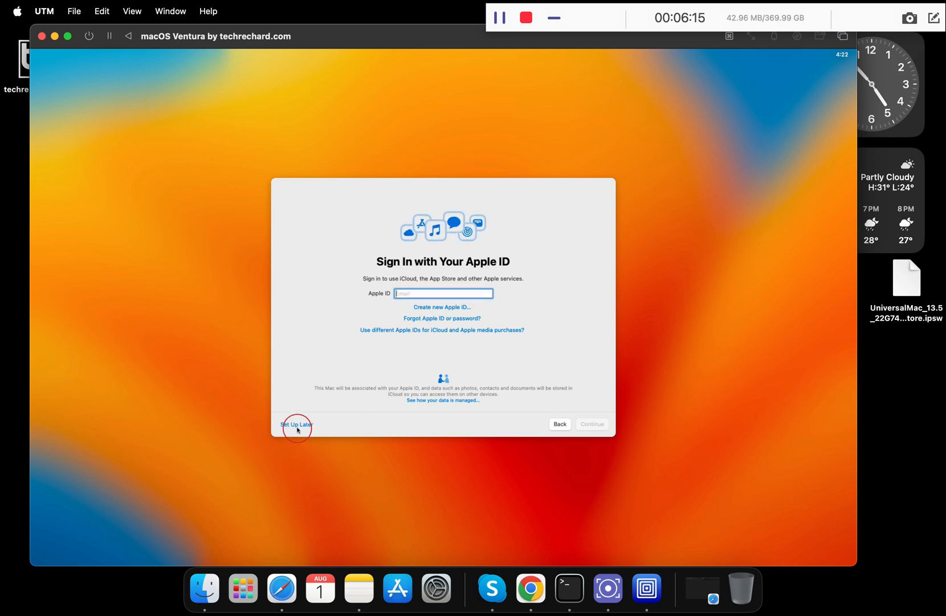
left_click(477, 339)
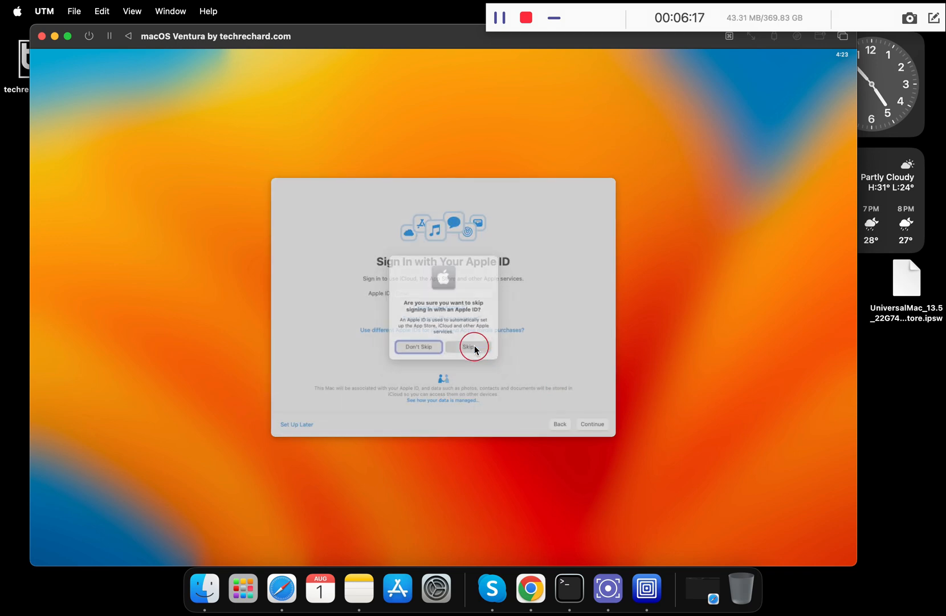
Agree to the macOS Software Licence Agreement and create the computer account "techrechard.com", entering and verifying its password
left_click(597, 424)
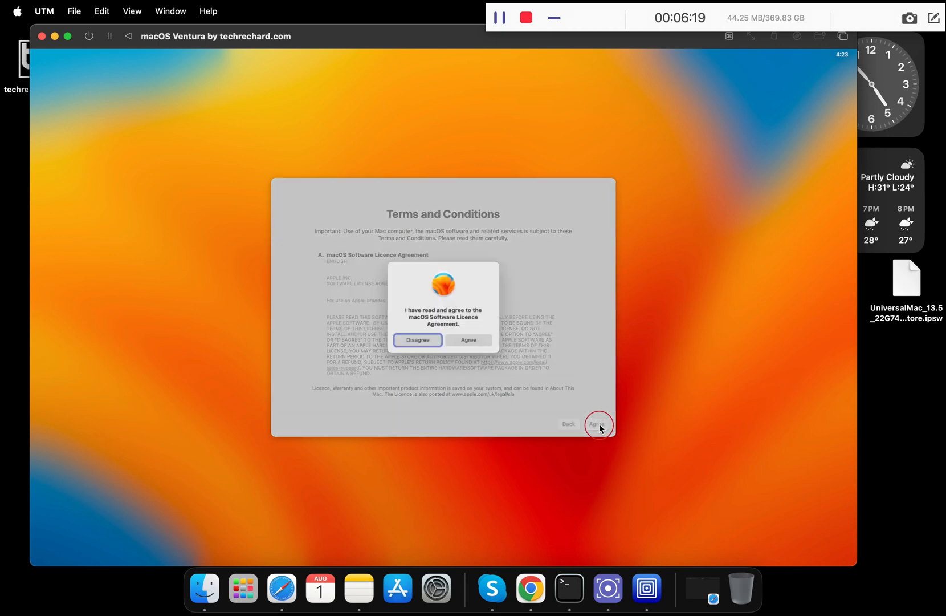
left_click(454, 336)
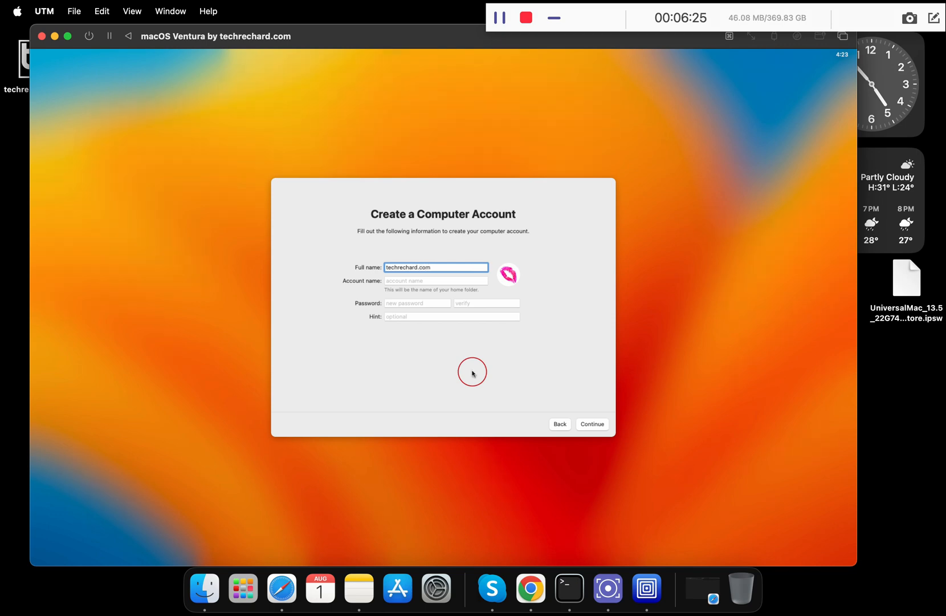
left_click(407, 280)
left_click(406, 305)
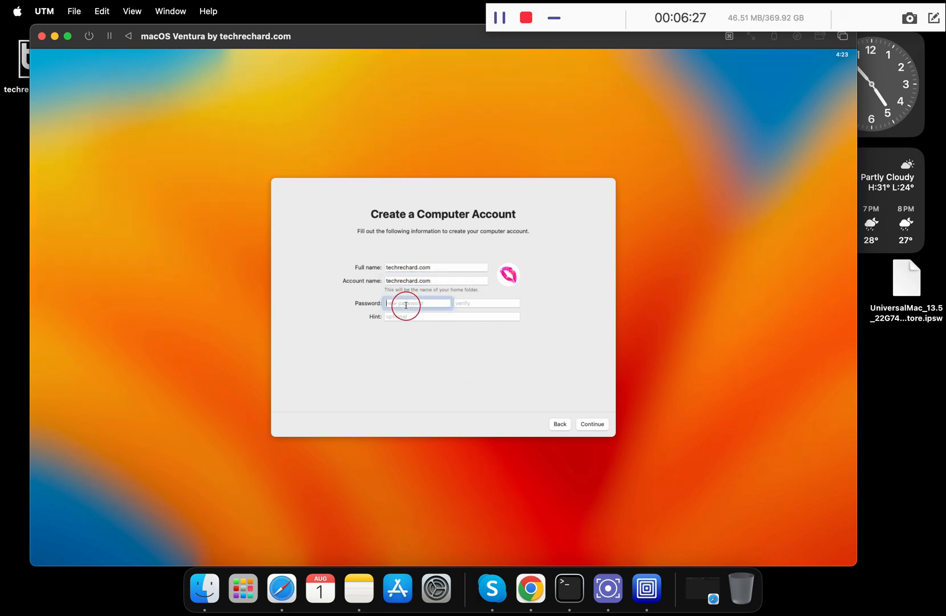
type("••••")
left_click(504, 304)
type("••••")
left_click(590, 425)
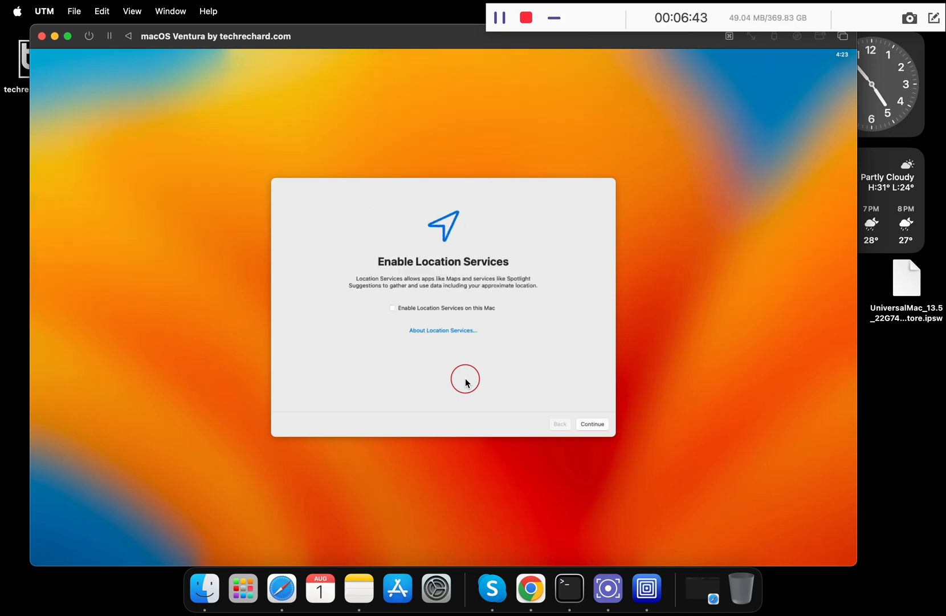
Decline Location Services and set the time zone to India Standard Time with New Delhi - India as closest city
left_click(592, 423)
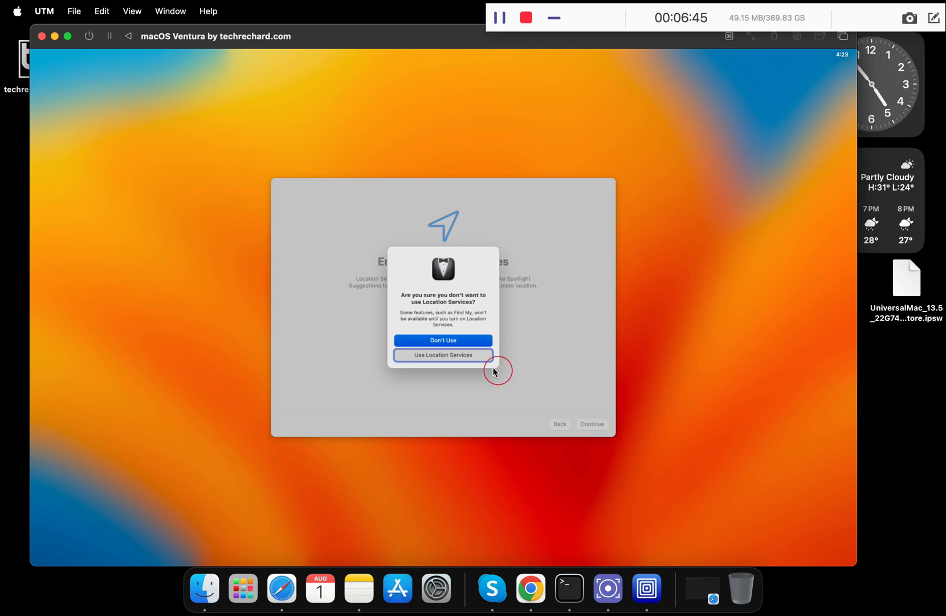
left_click(455, 341)
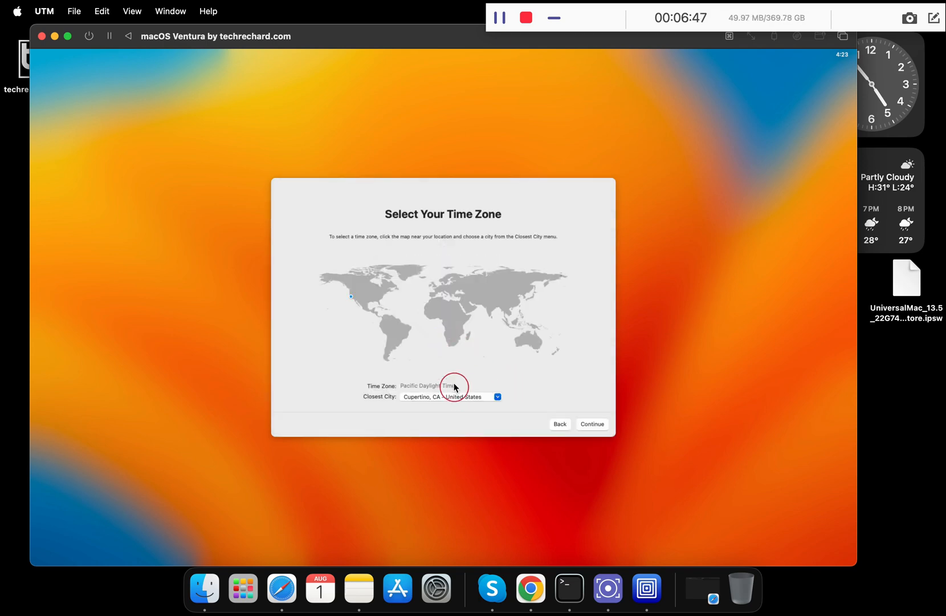
left_click(488, 302)
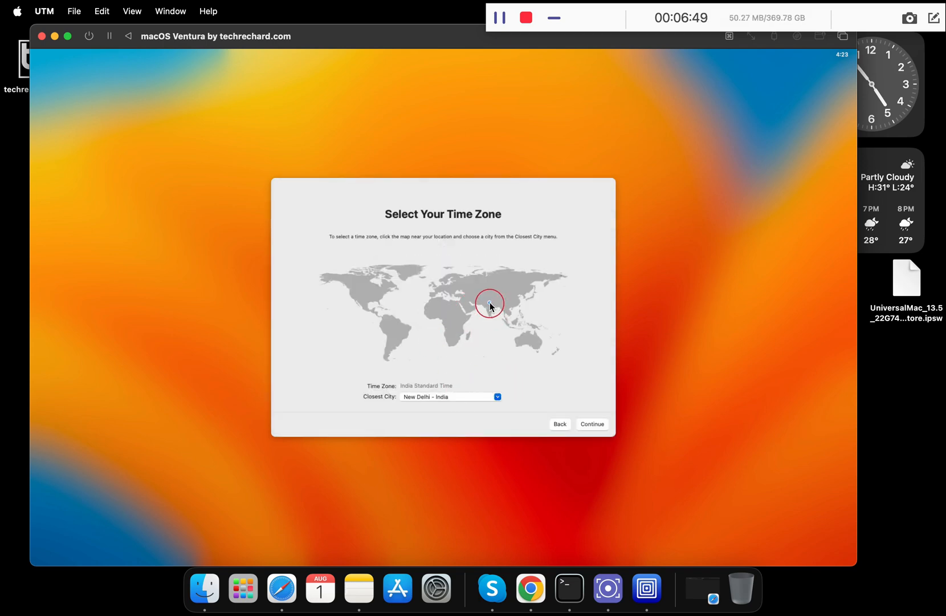
left_click(587, 424)
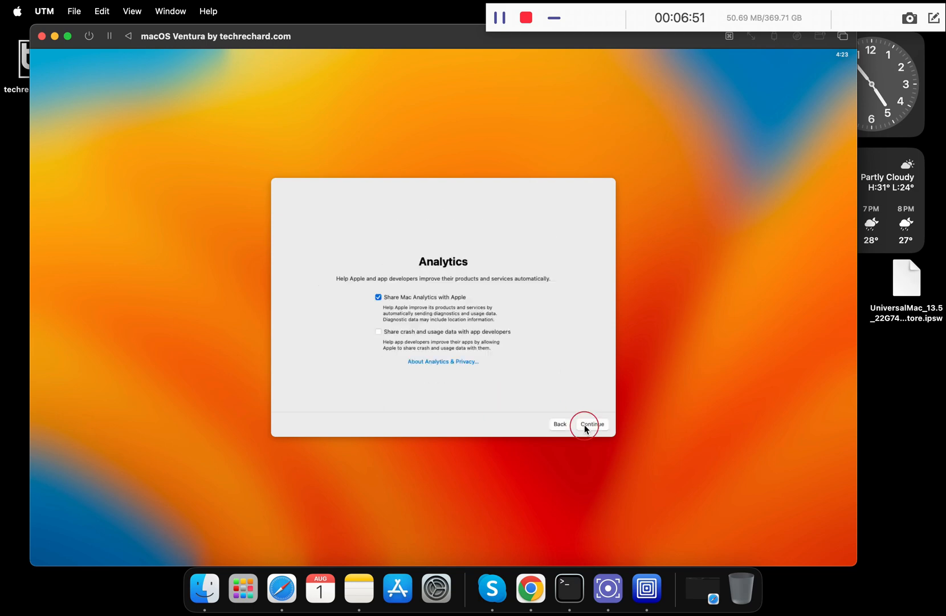
Keep sharing Mac analytics with Apple and postpone the Screen Time setup
left_click(598, 423)
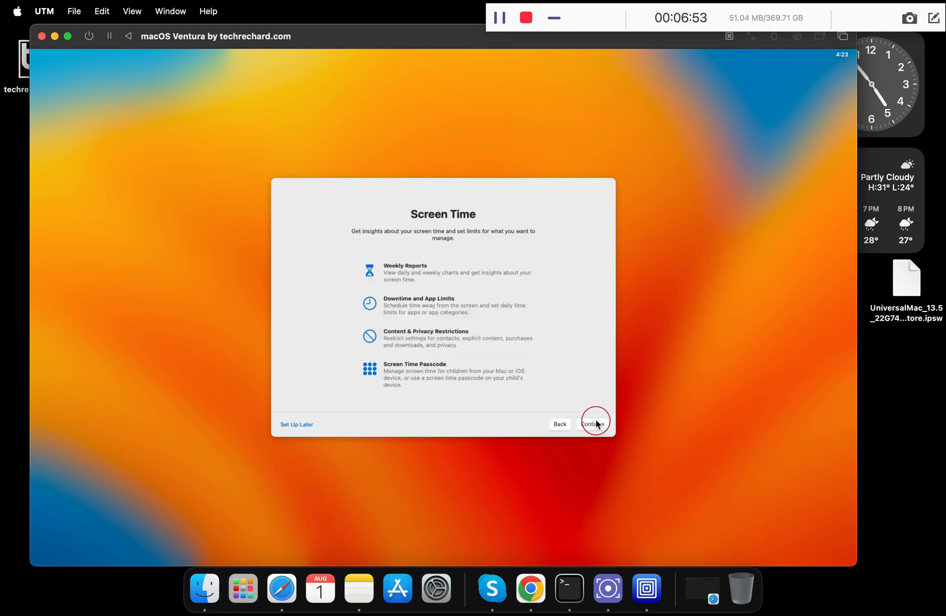
left_click(297, 422)
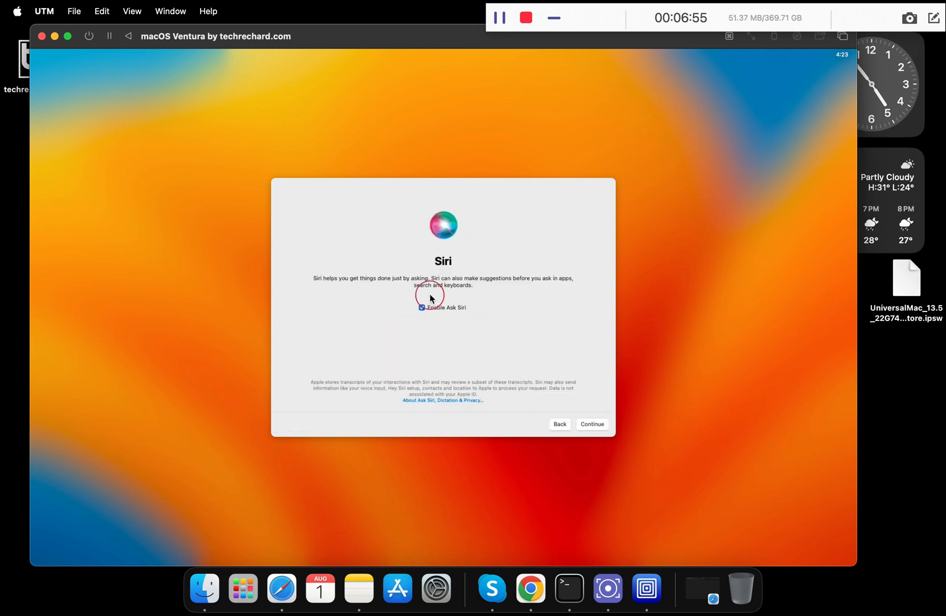
Turn off Ask Siri and finish the setup with the Dark appearance
left_click(422, 307)
left_click(588, 426)
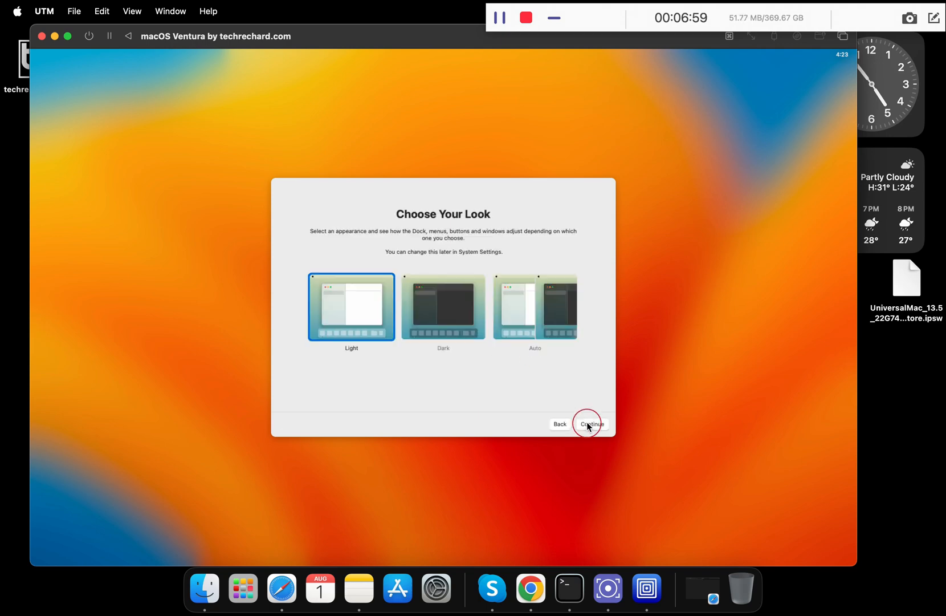
left_click(448, 305)
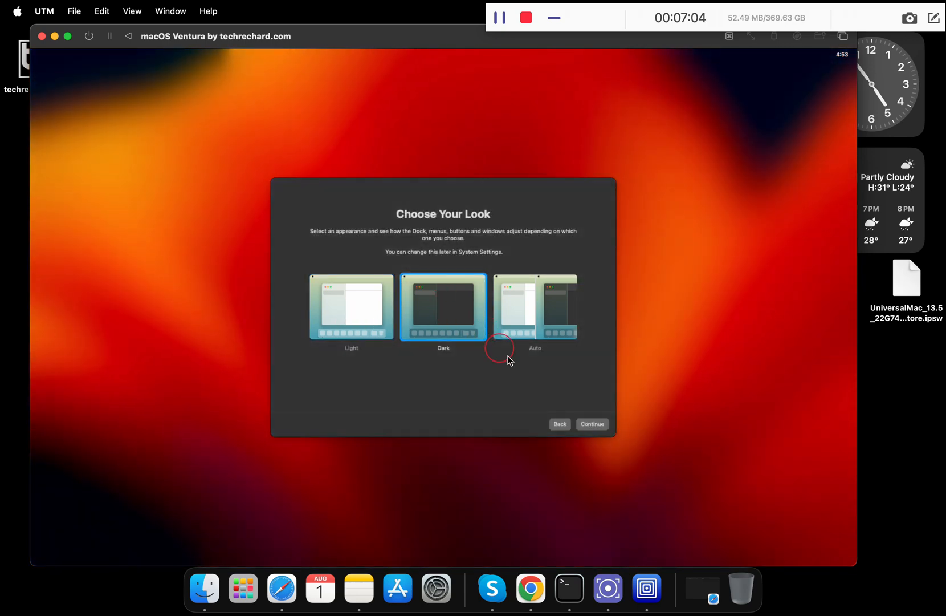
left_click(590, 425)
left_click(447, 363)
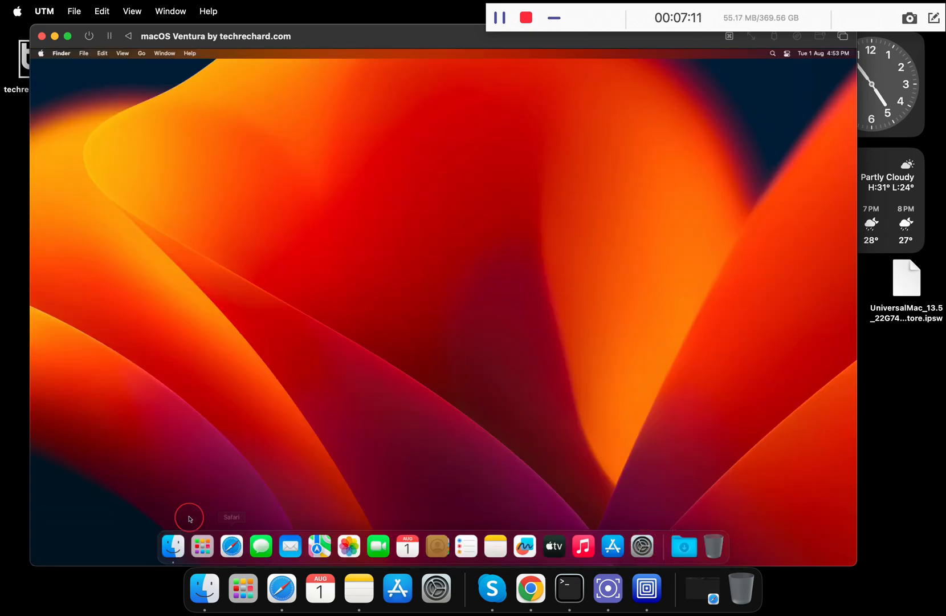
Check the virtual machine's chip, memory and macOS version in About This Mac, then close that window
left_click(41, 53)
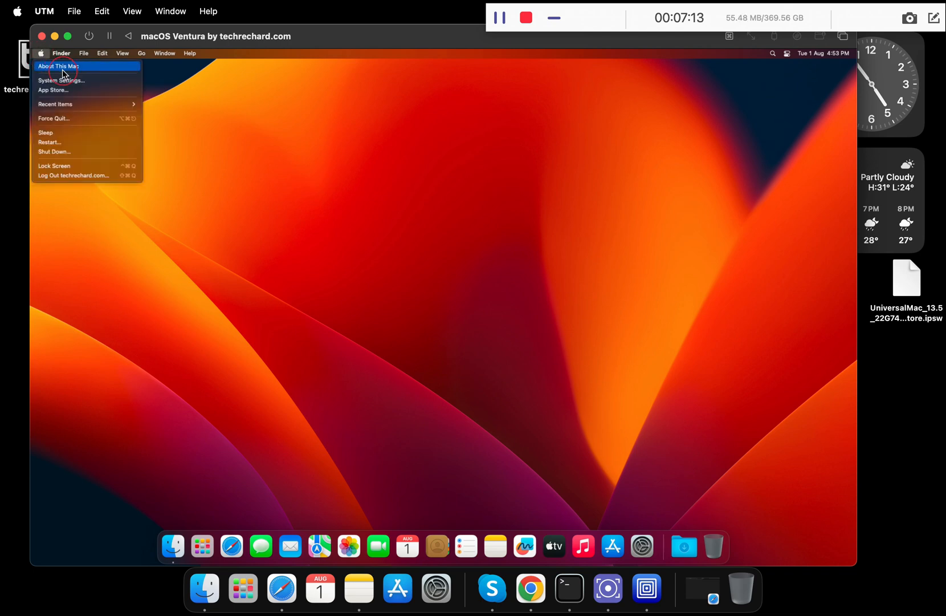
left_click(57, 65)
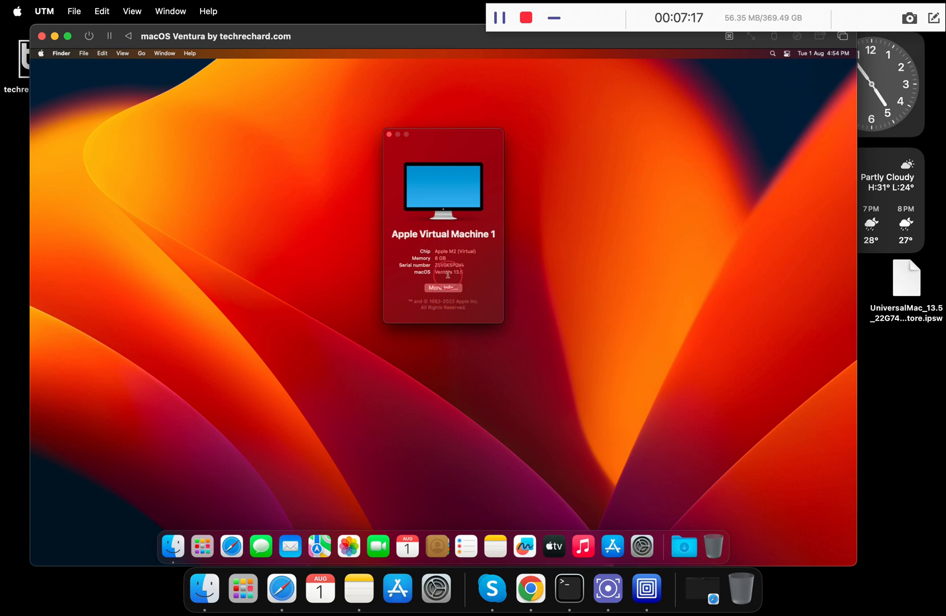
left_click_drag(449, 278, 432, 279)
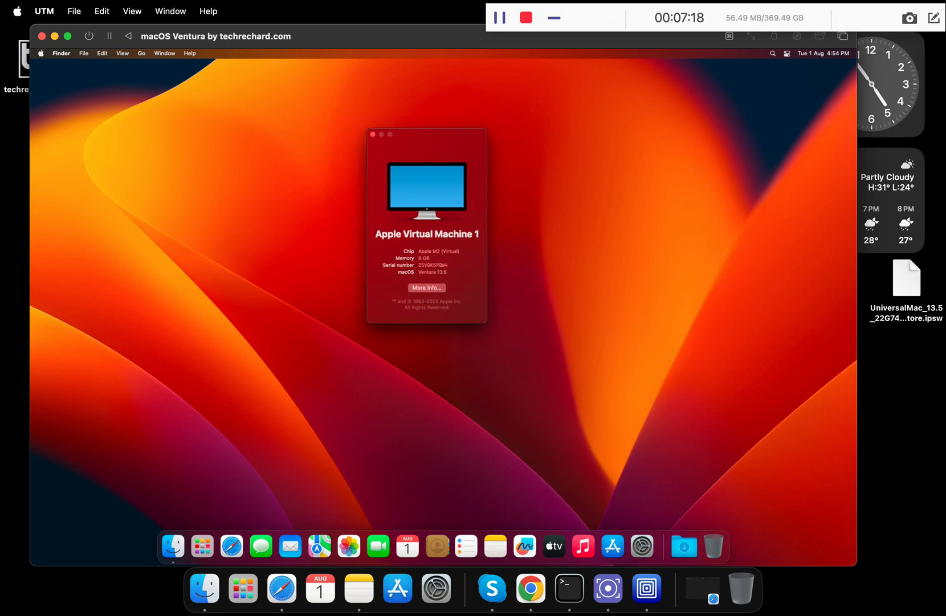
left_click(373, 136)
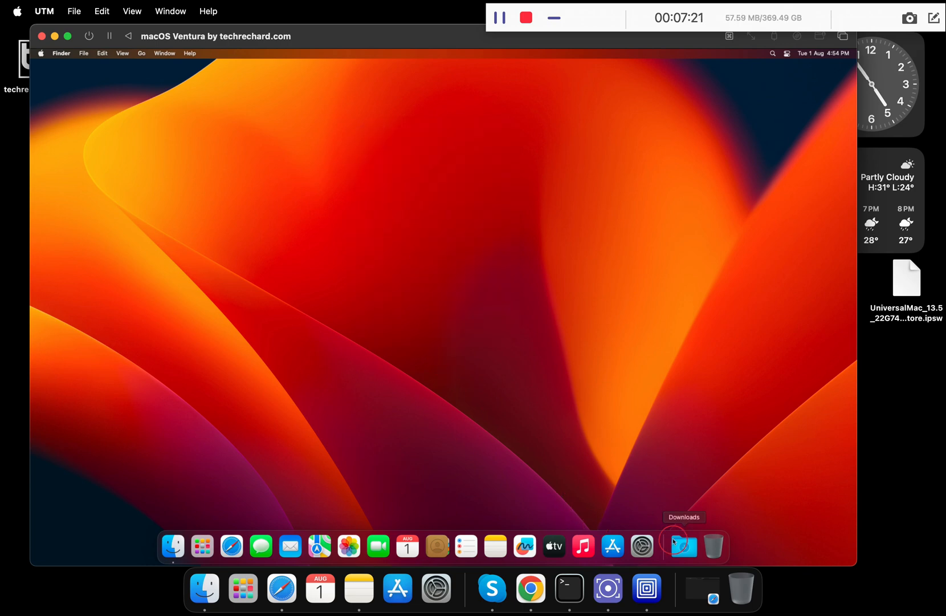
Open System Settings in the virtual machine
left_click(653, 546)
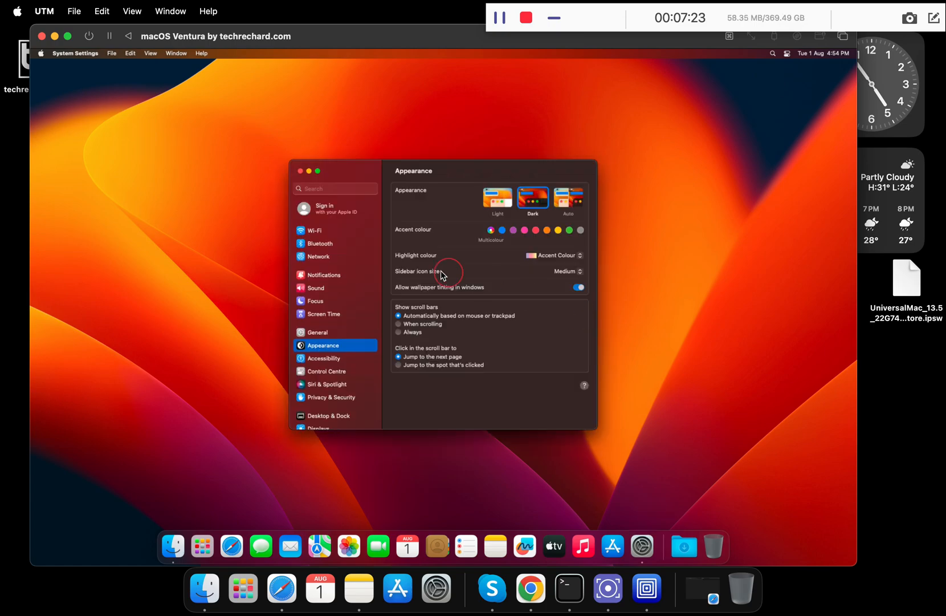